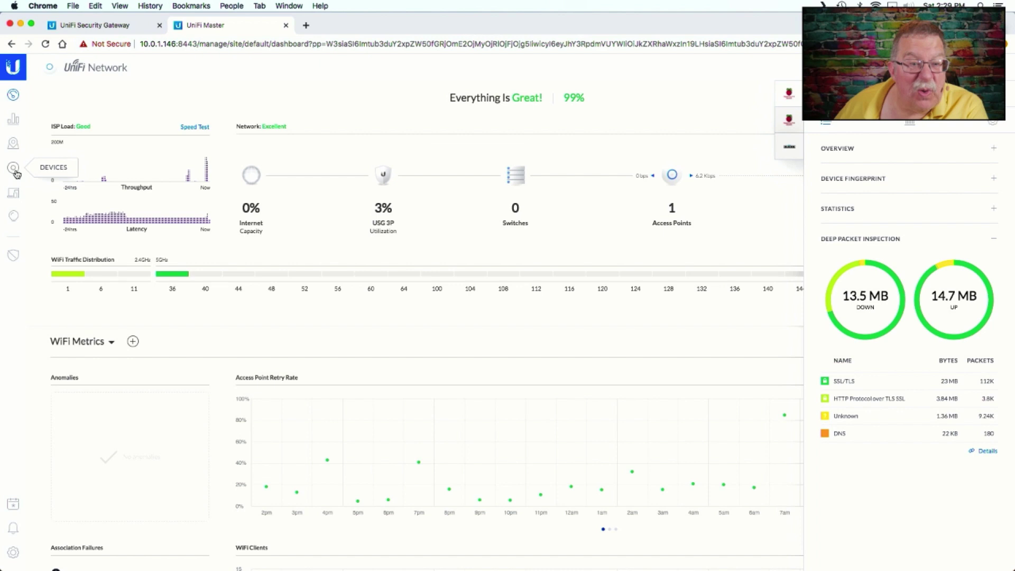
Adopt the pending UniFi Switch 8 POE-60W from the device list and upgrade its firmware to 4.0.80.10875
click(15, 171)
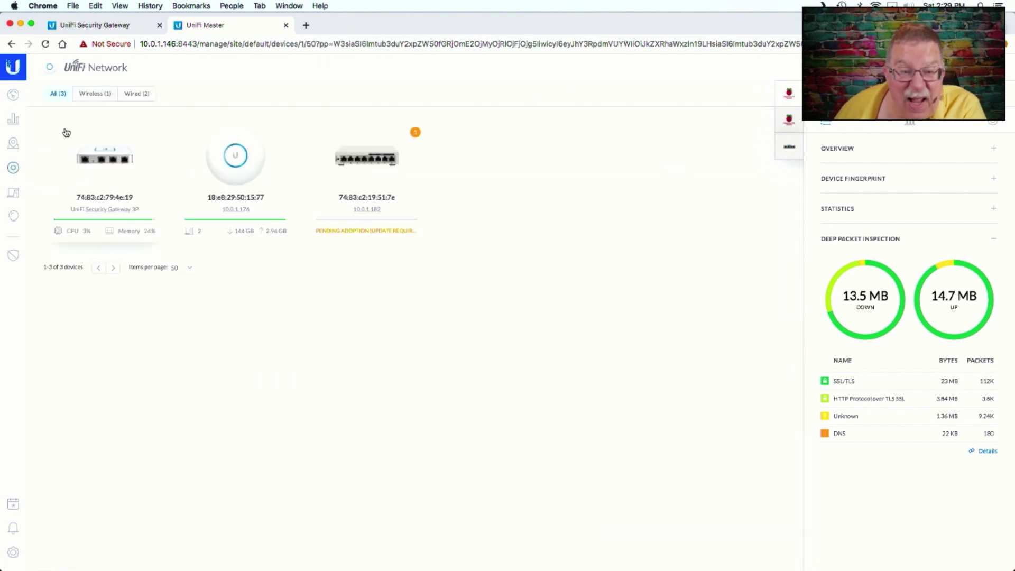
click(365, 168)
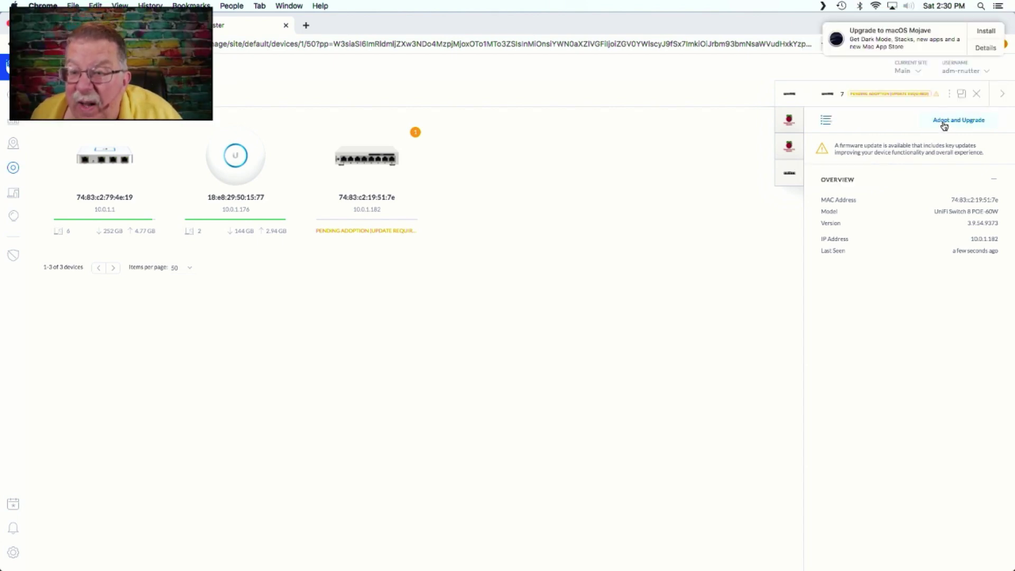
click(944, 123)
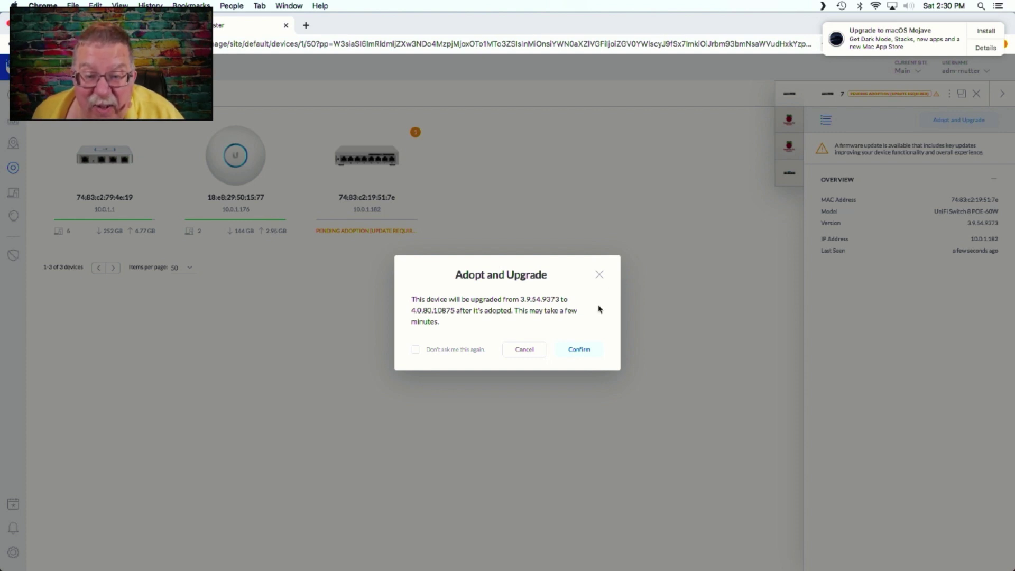
click(577, 351)
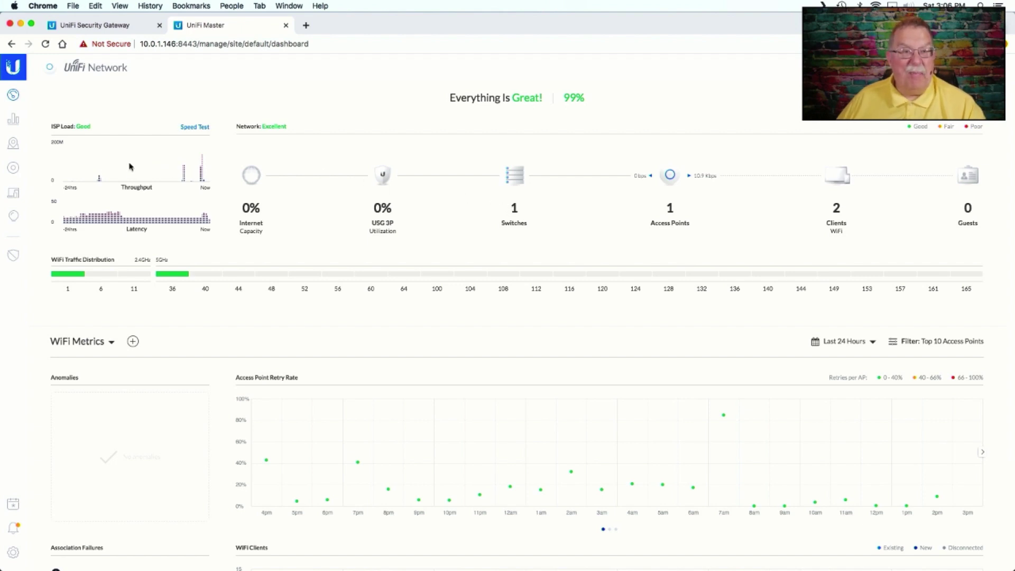
Examine the network topology map to see how the adopted switch connects the gateway, access point and clients
click(14, 149)
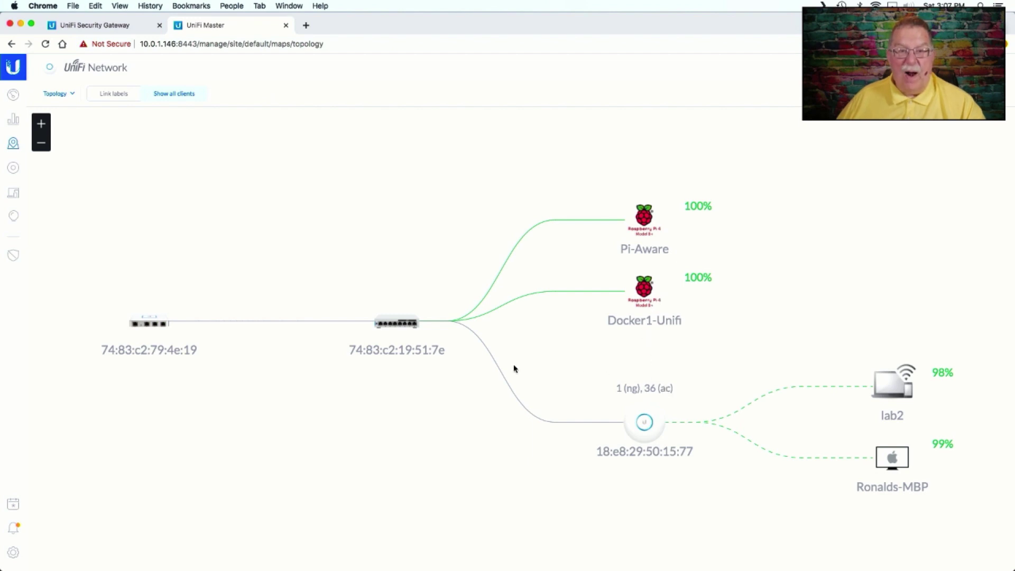
click(400, 334)
click(400, 335)
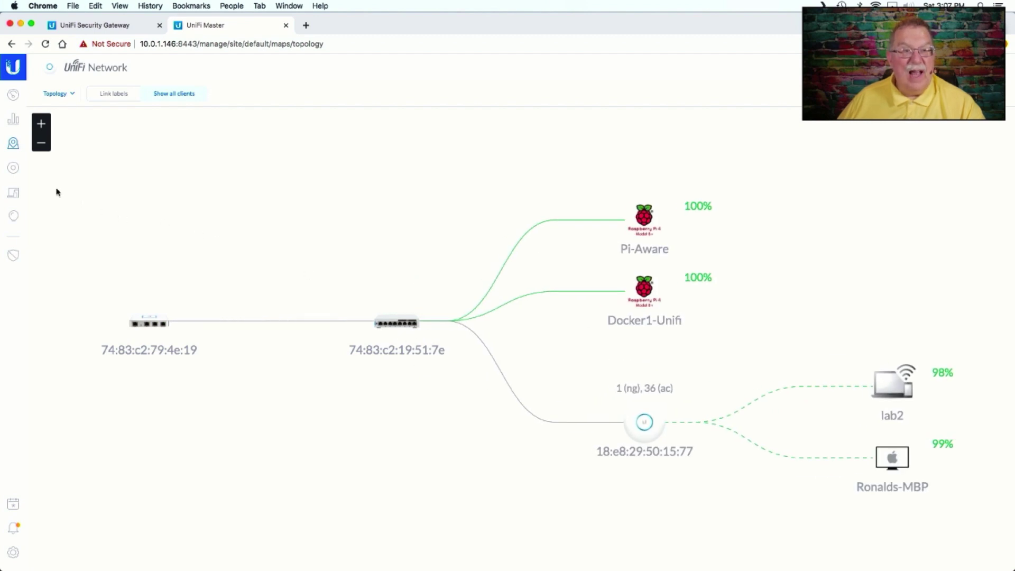
Show the adopted switch's details from the device list and move the macOS Mojave installer window out of the way
click(13, 169)
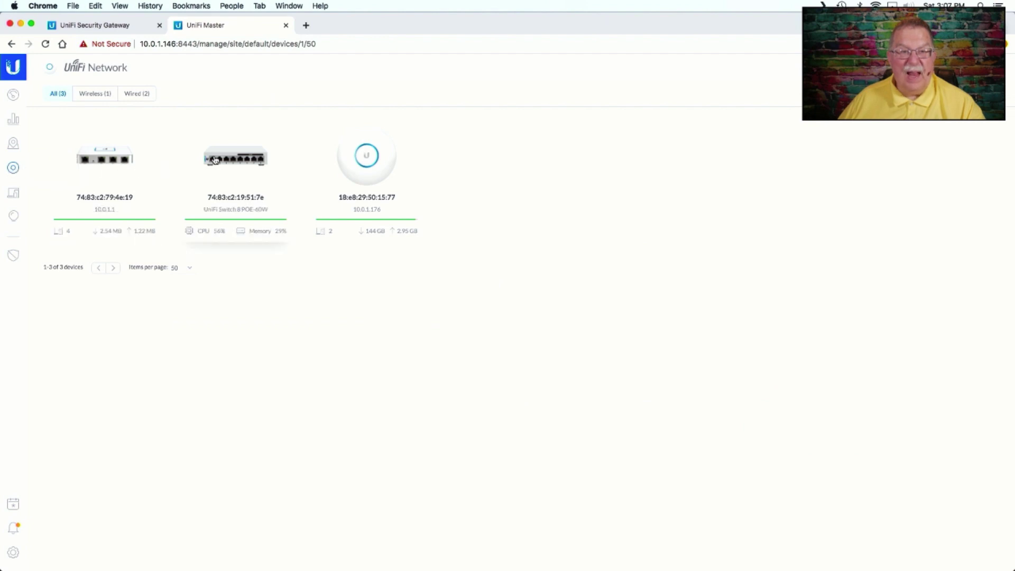
double_click(241, 159)
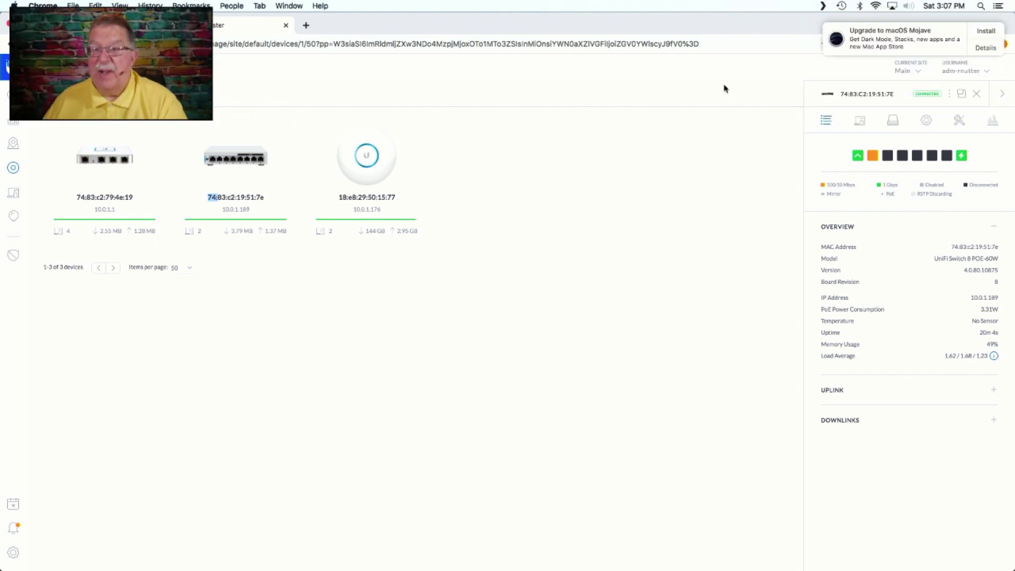
click(984, 30)
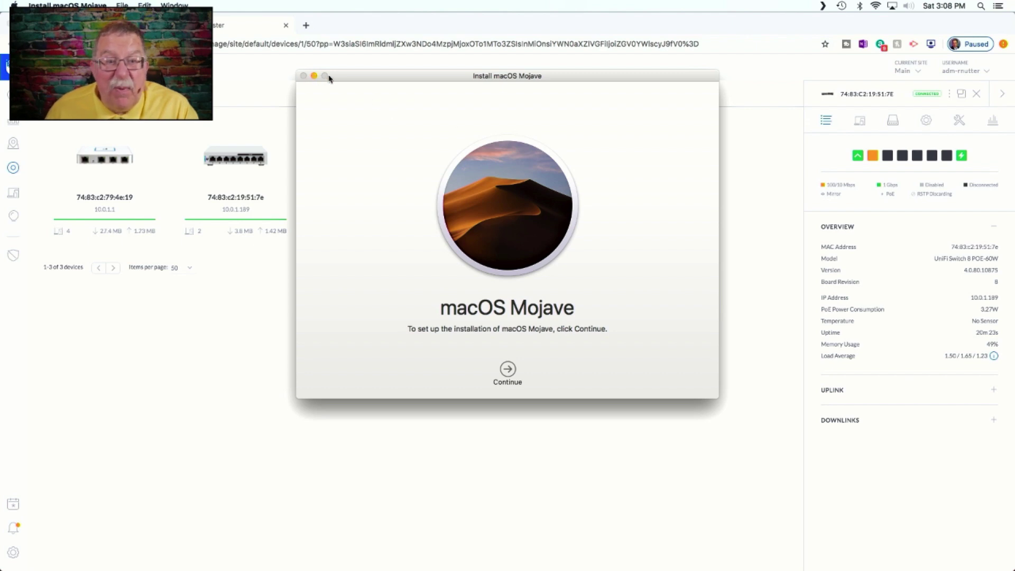
drag(335, 78, 424, 559)
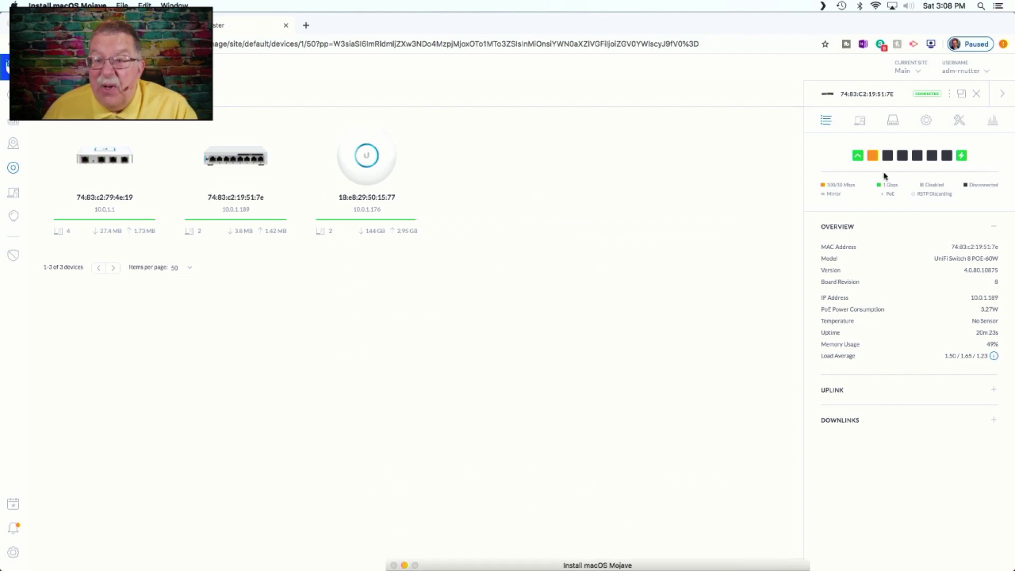
Examine the downlink and uplink details of the adopted switch
click(857, 164)
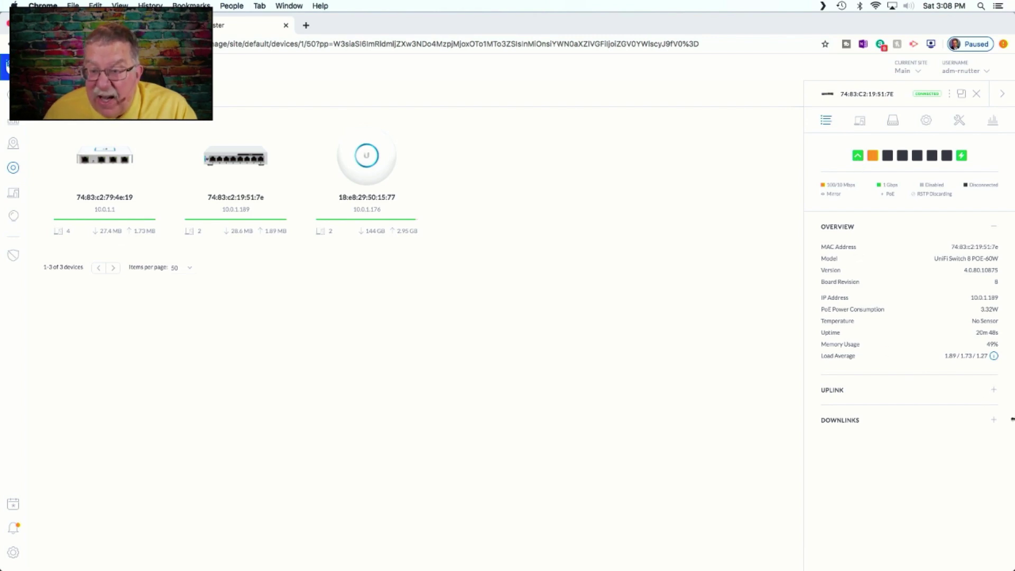
click(992, 421)
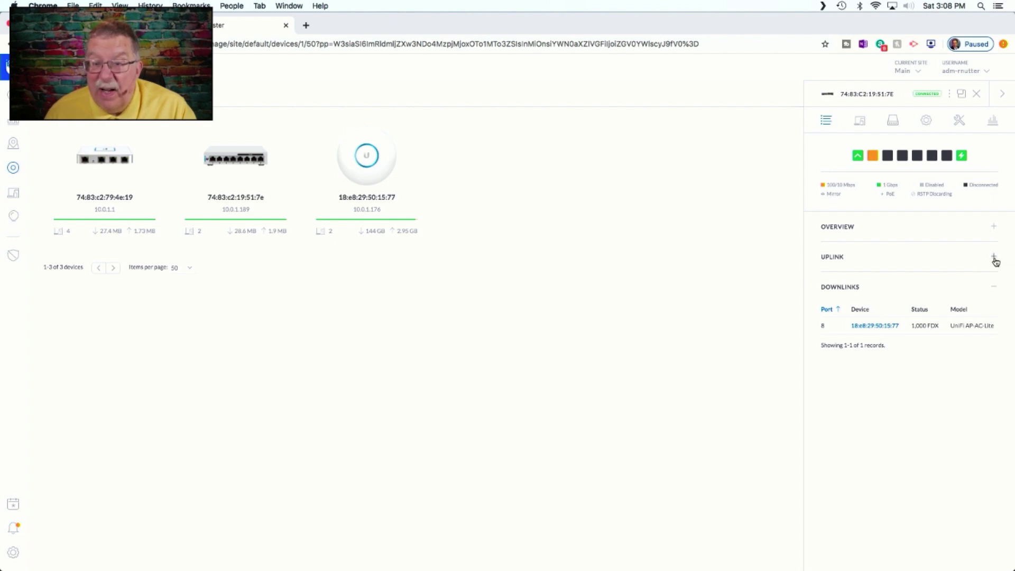
click(994, 257)
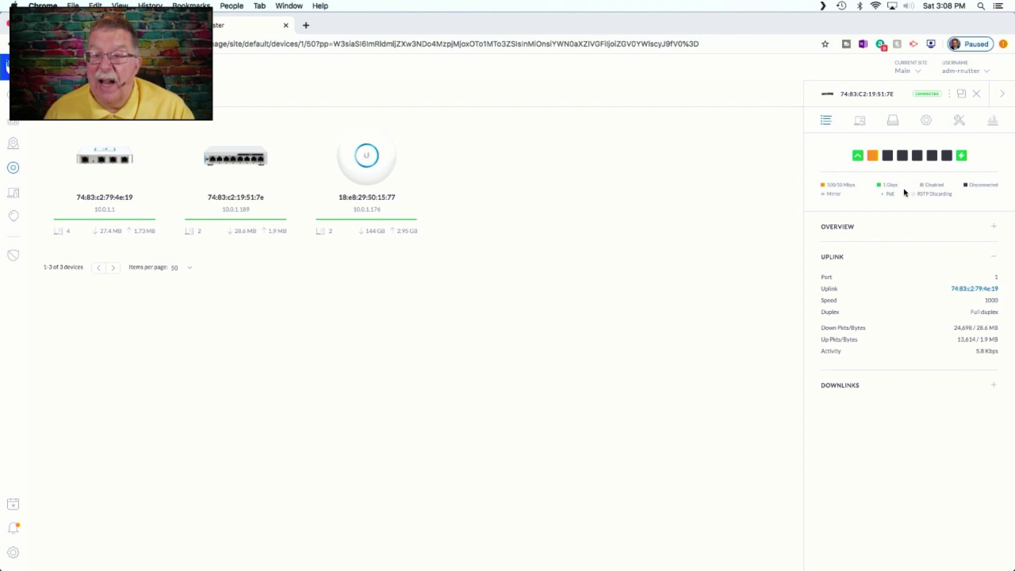
Enter USG as the name of the switch's port 1 and collapse the switch's details
click(873, 159)
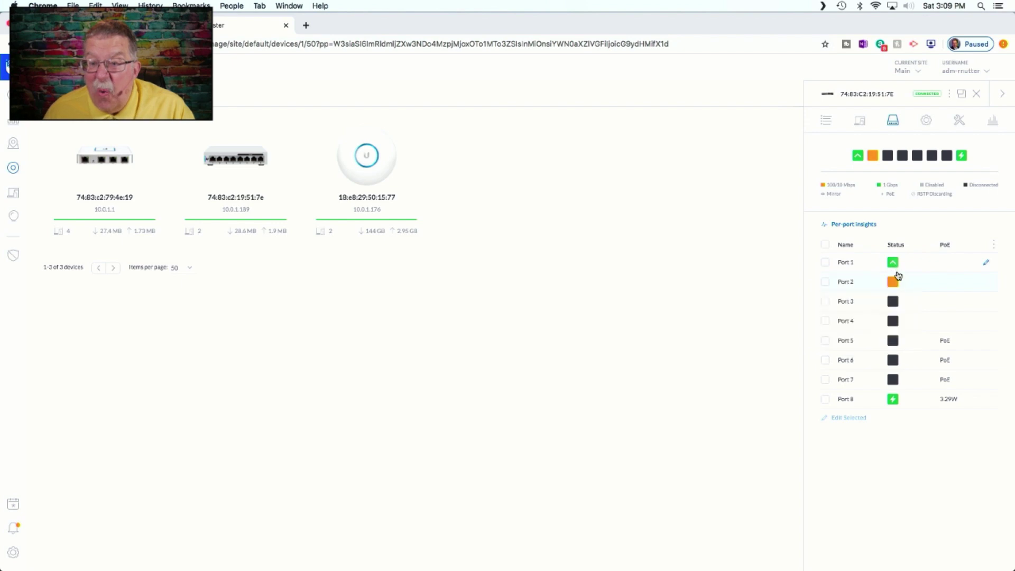
click(988, 264)
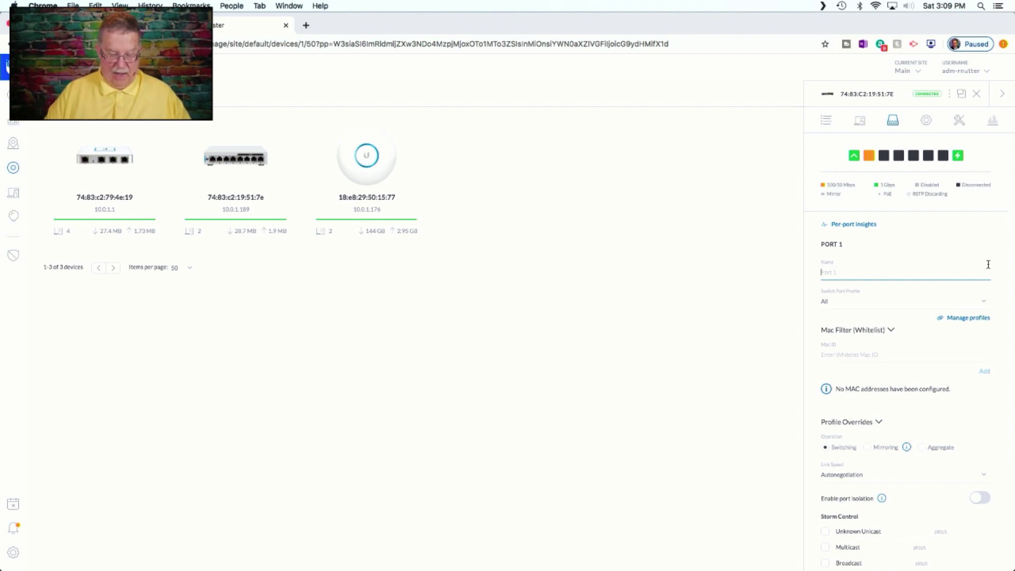
text(Ubi)
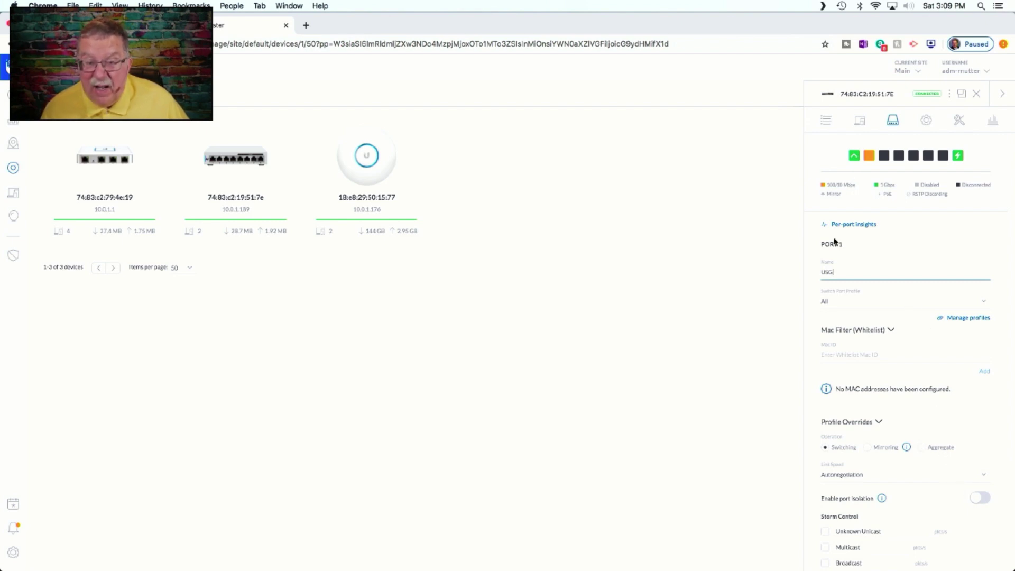
click(711, 258)
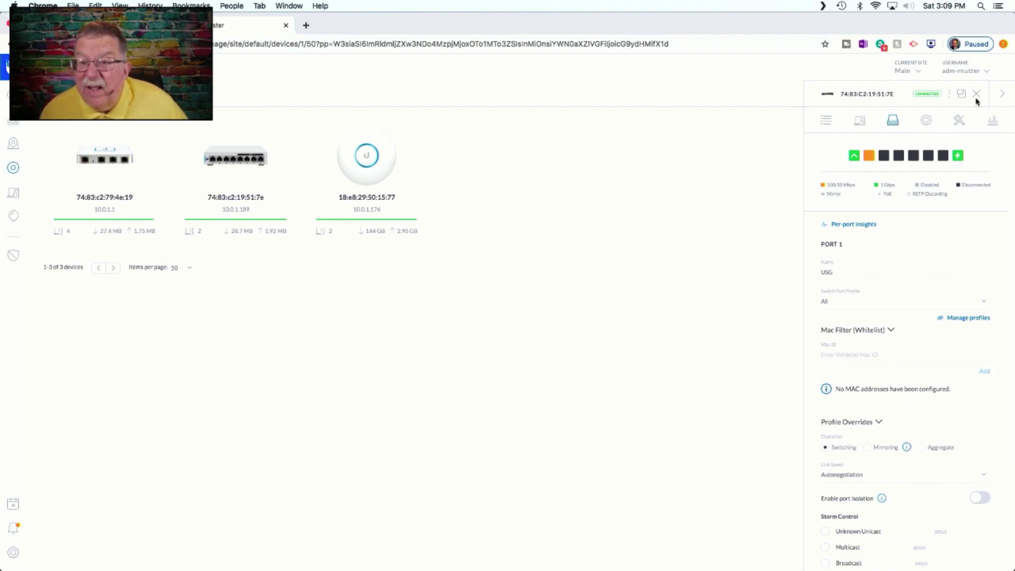
click(1002, 98)
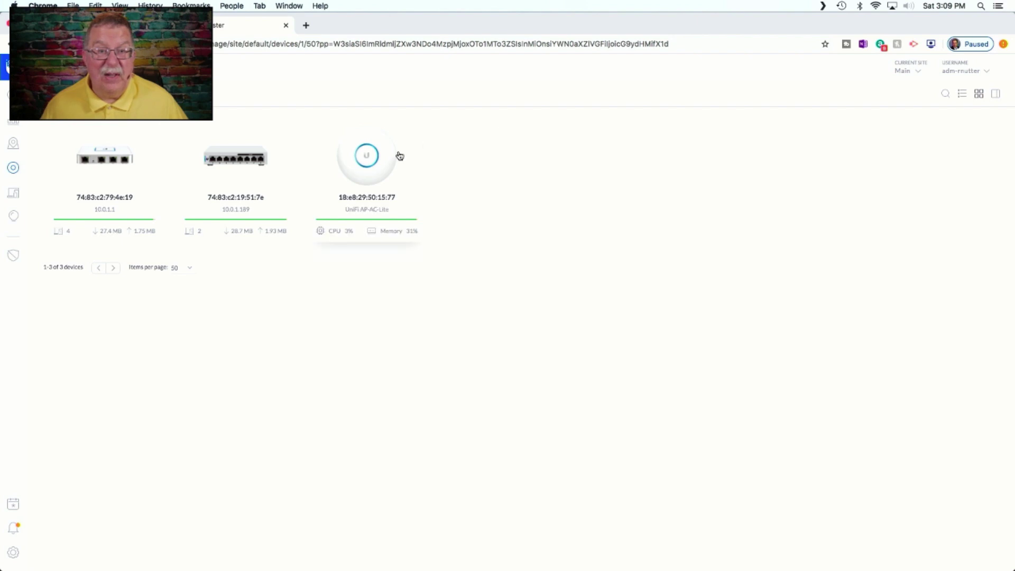
Reopen the switch's port 1 settings and examine its port profile choices, MAC filter and profile overrides
double_click(251, 172)
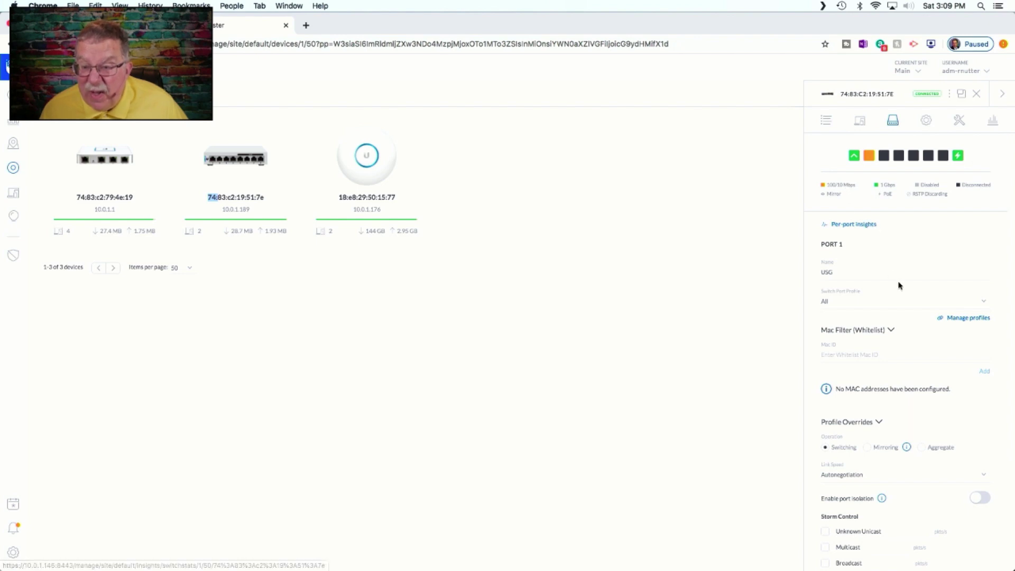
click(936, 359)
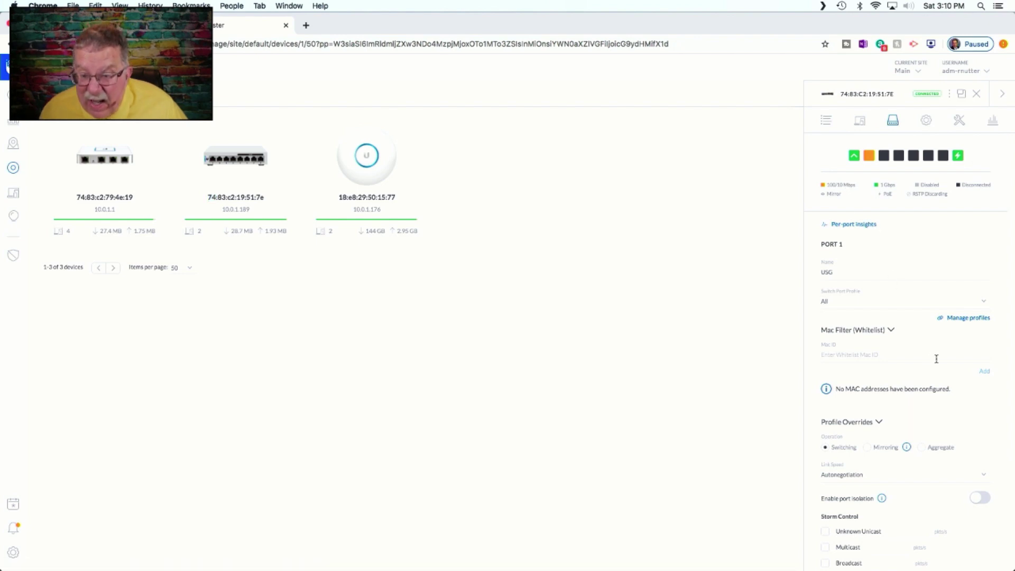
click(942, 301)
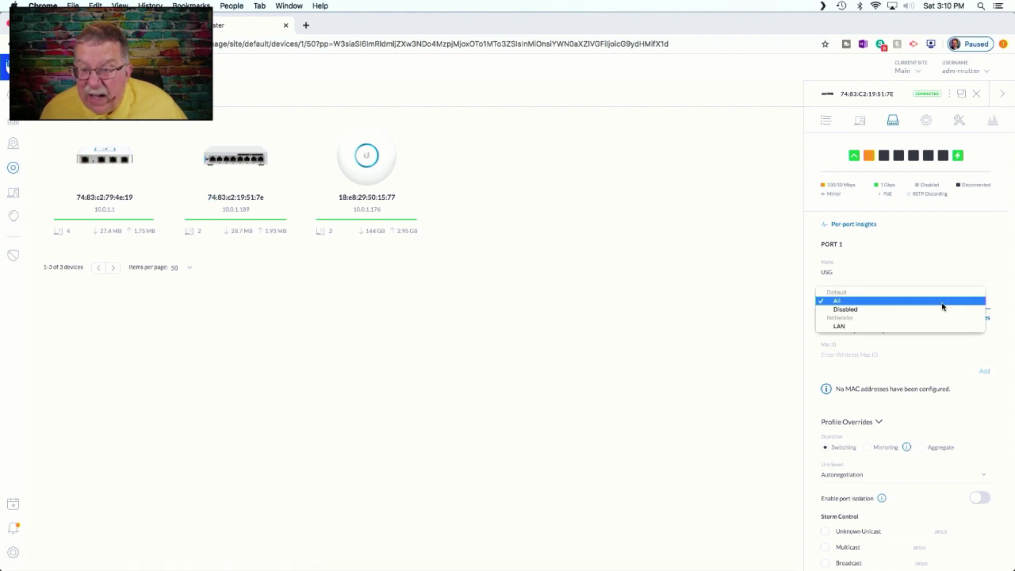
click(986, 362)
scroll(986, 362, down, 3)
scroll(986, 361, up, 3)
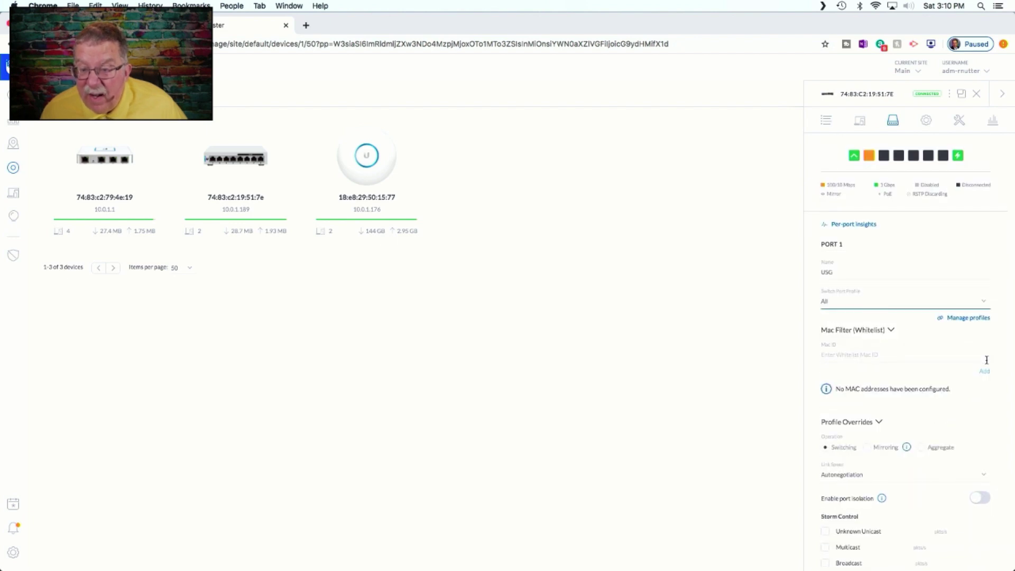
scroll(986, 360, down, 3)
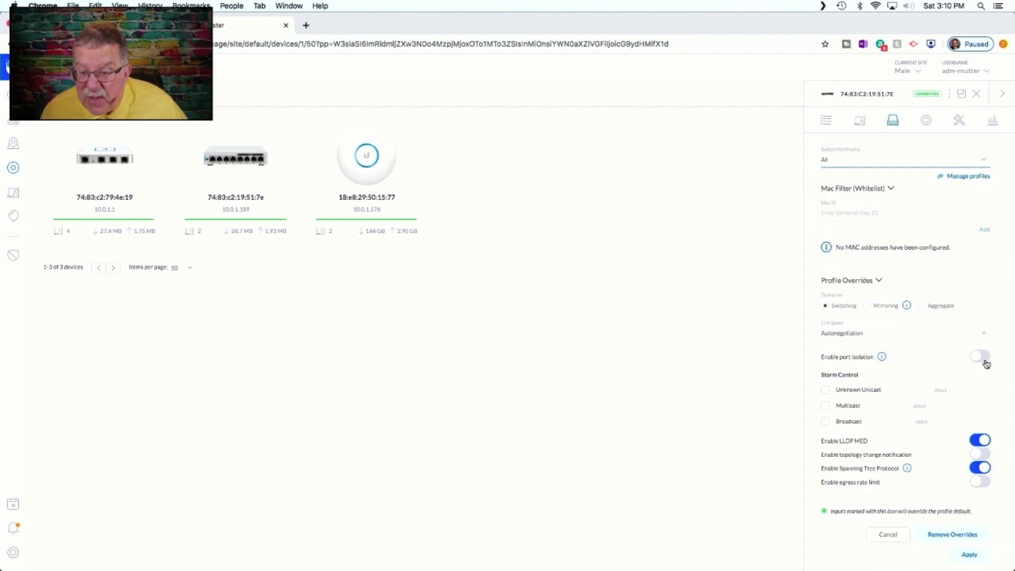
scroll(940, 428, up, 3)
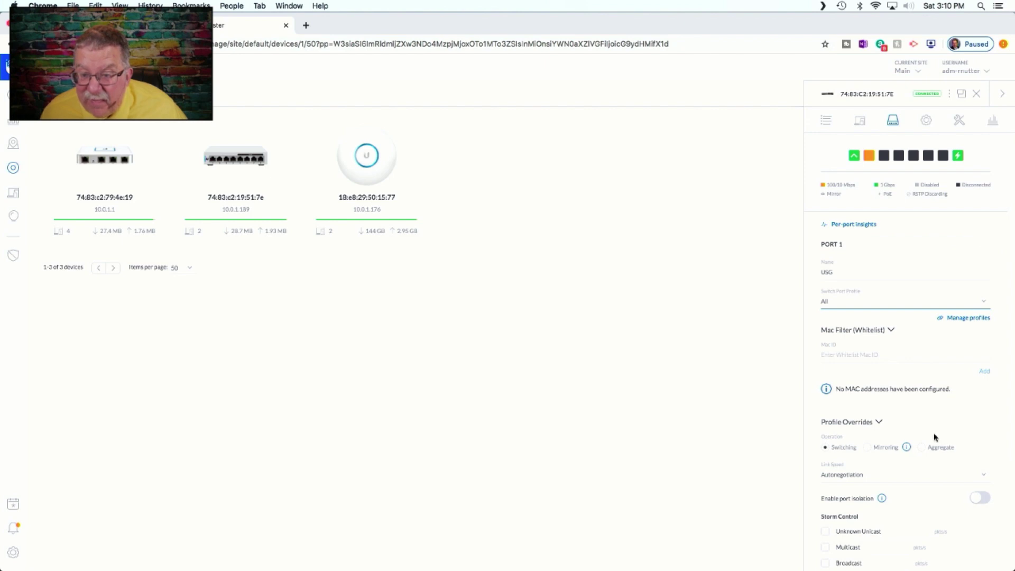
click(975, 432)
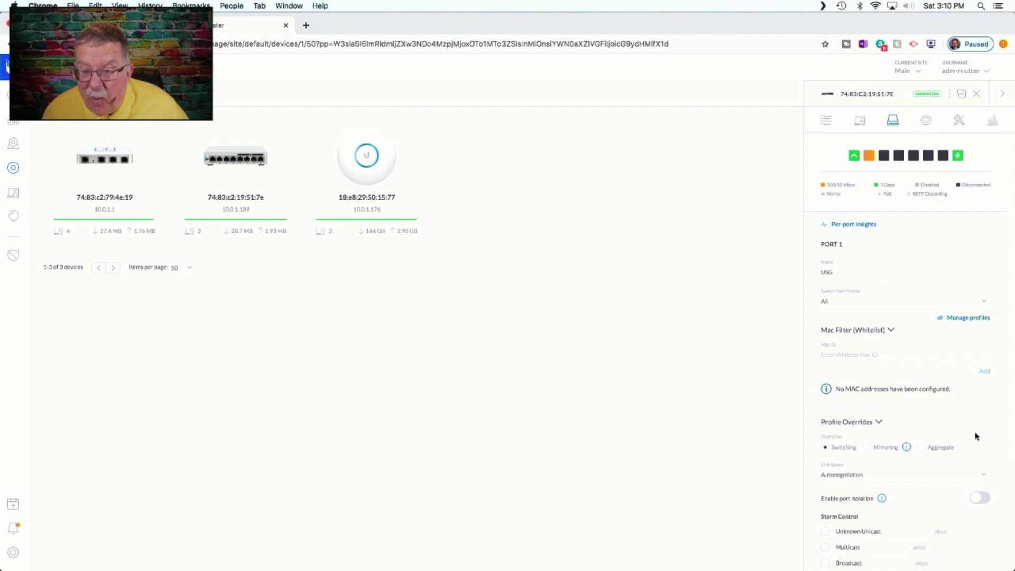
scroll(975, 436, down, 3)
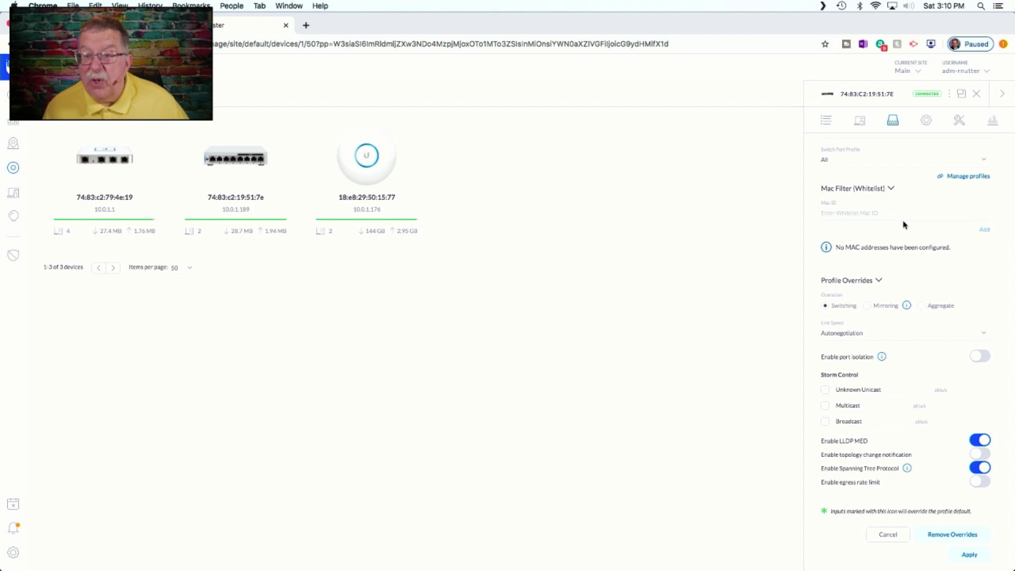
scroll(904, 222, up, 3)
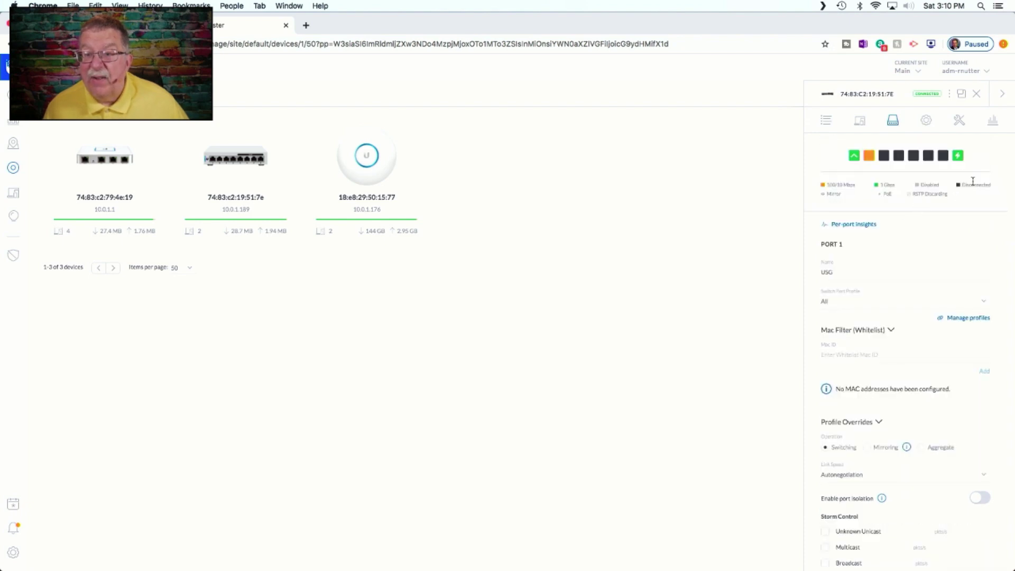
mouse_move(958, 160)
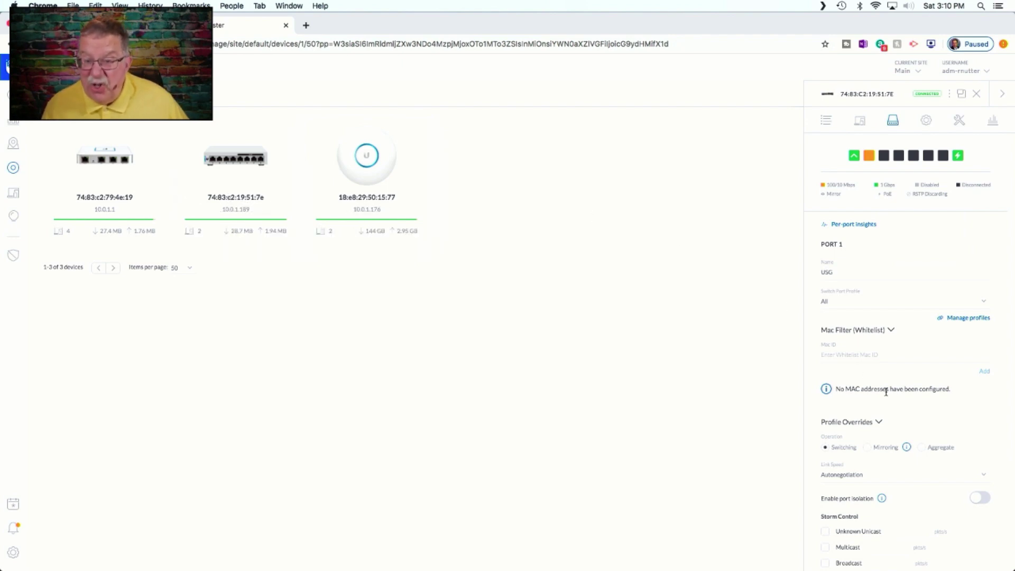
mouse_move(906, 449)
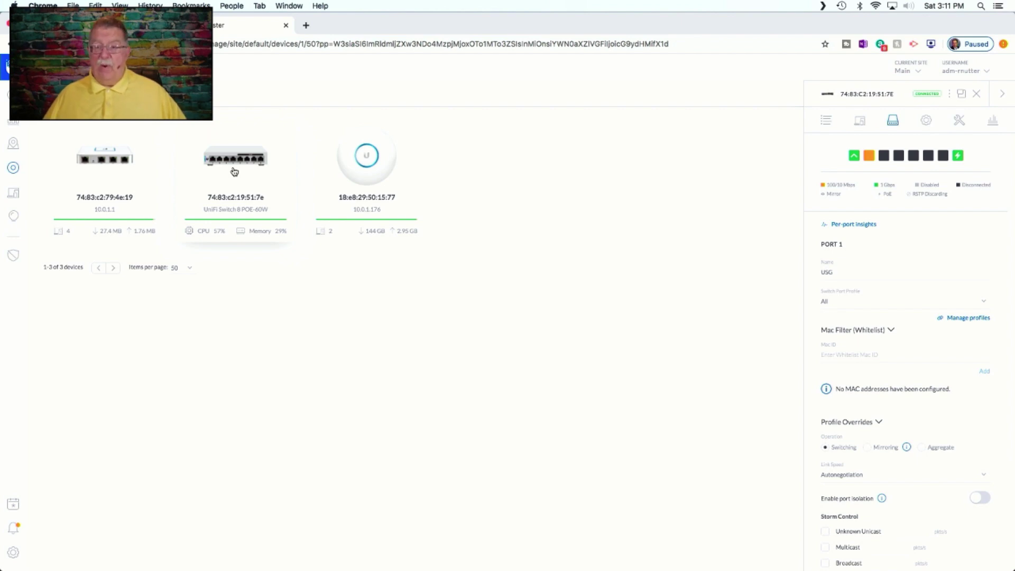
View the UniFi AP-AC-Lite access point's details, and return to the network dashboard and reload it
click(371, 169)
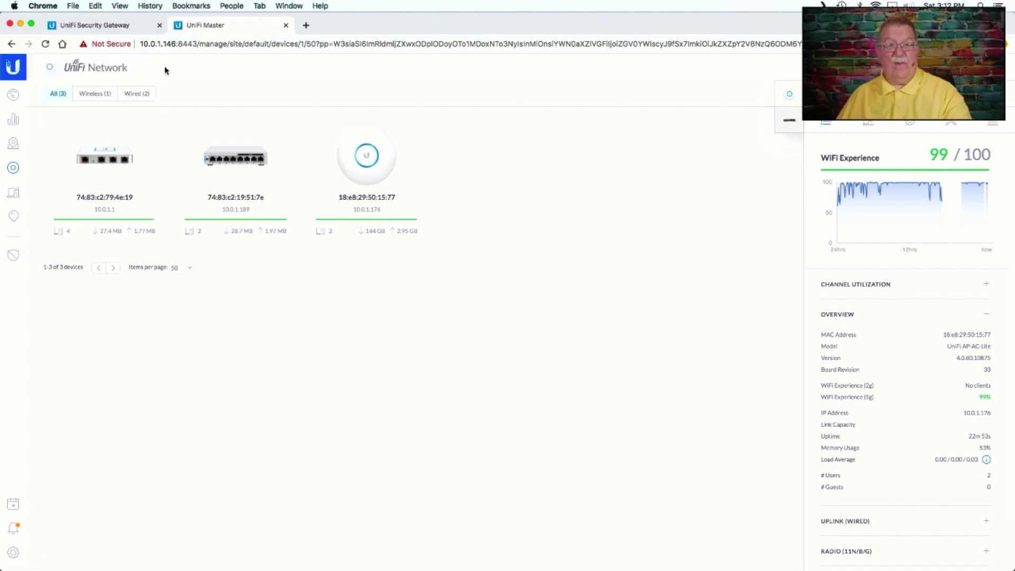
click(13, 98)
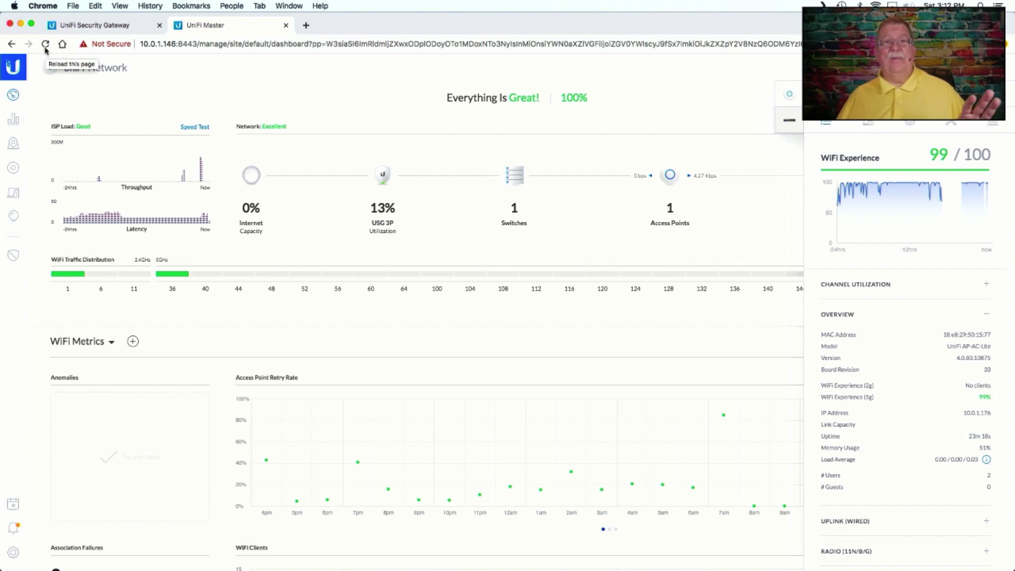
click(45, 44)
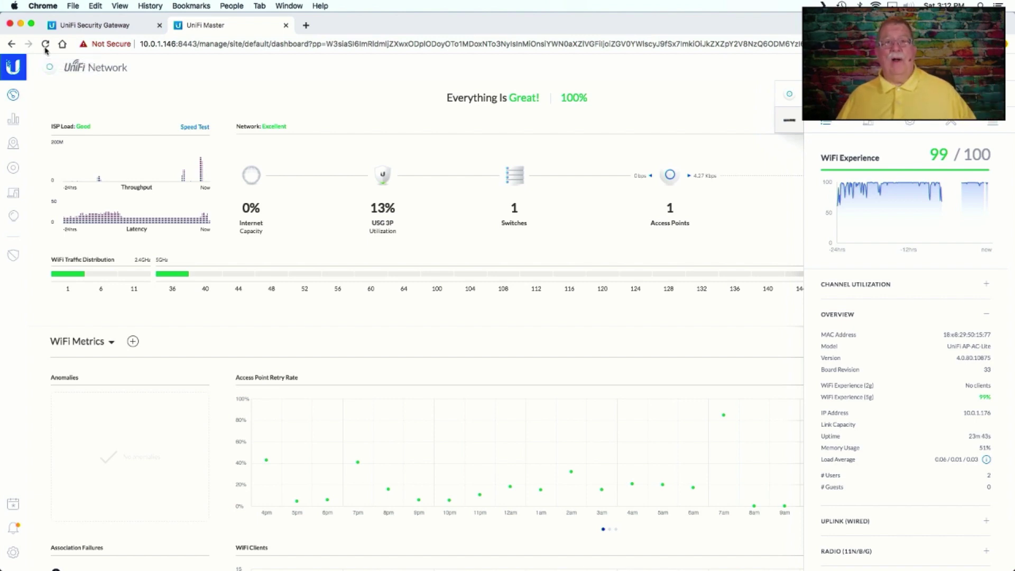